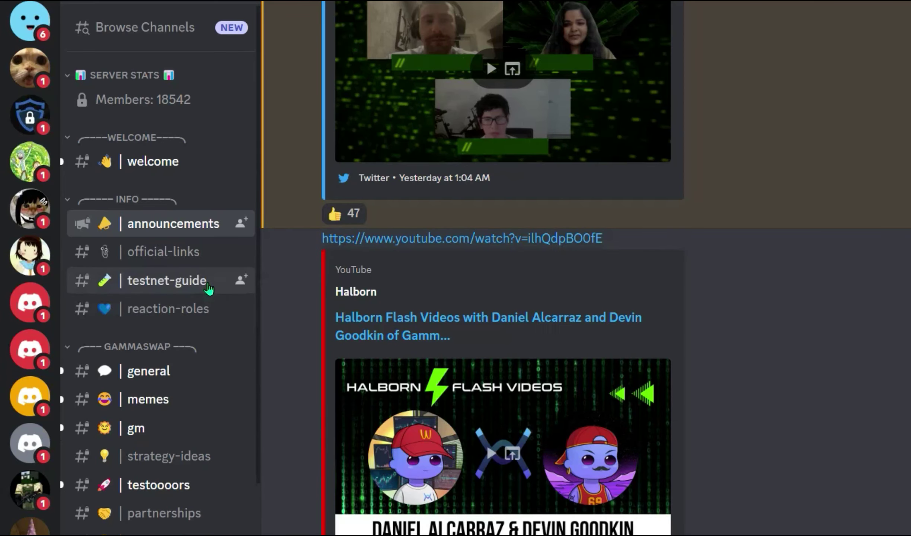
- Open the GammaSwap testnet guide channel, MetaMask's form for adding a network manually, and the wallet's network selector
{"action": "left_click", "coordinate": [208, 289]}
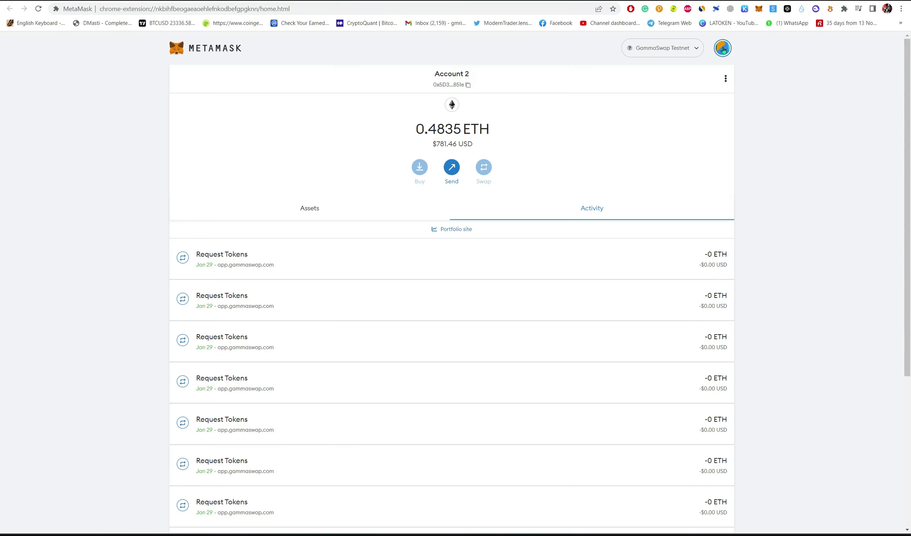
{"action": "left_click", "coordinate": [723, 49]}
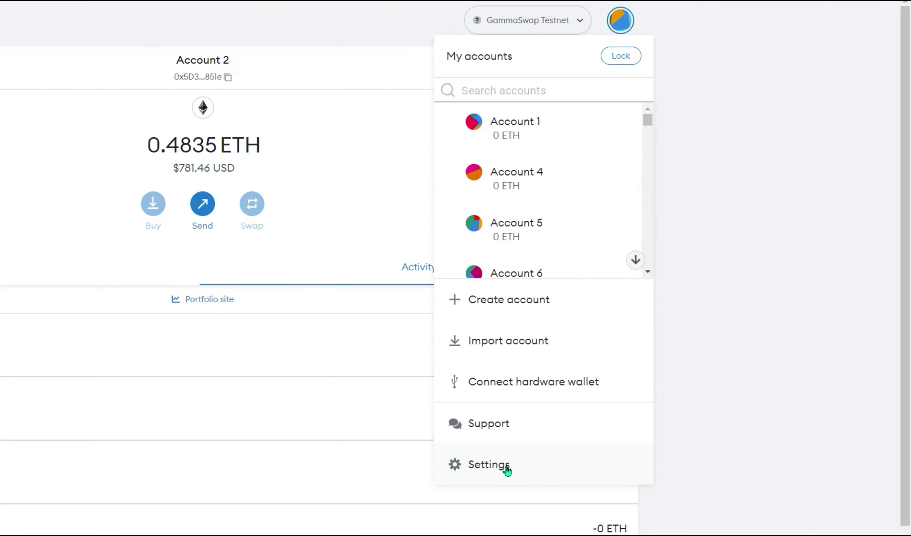
{"action": "left_click", "coordinate": [507, 468]}
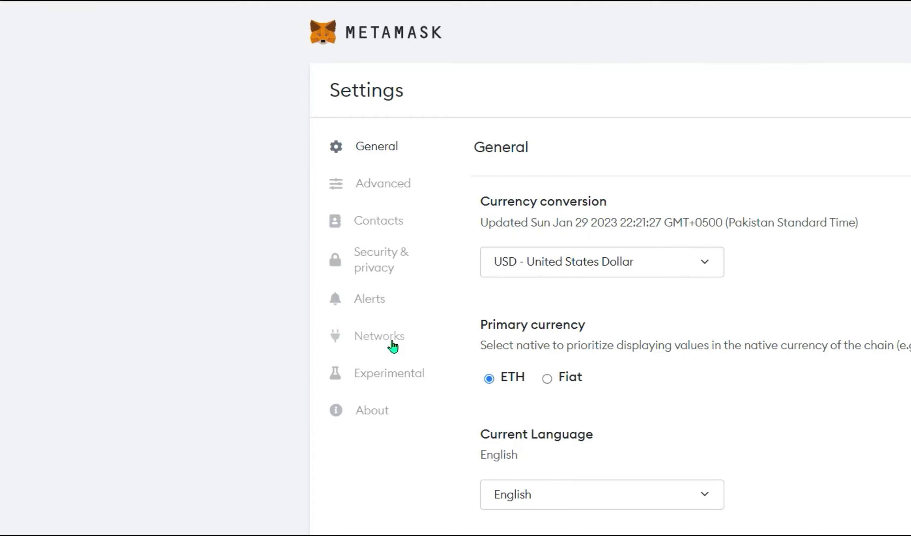
{"action": "left_click", "coordinate": [393, 344]}
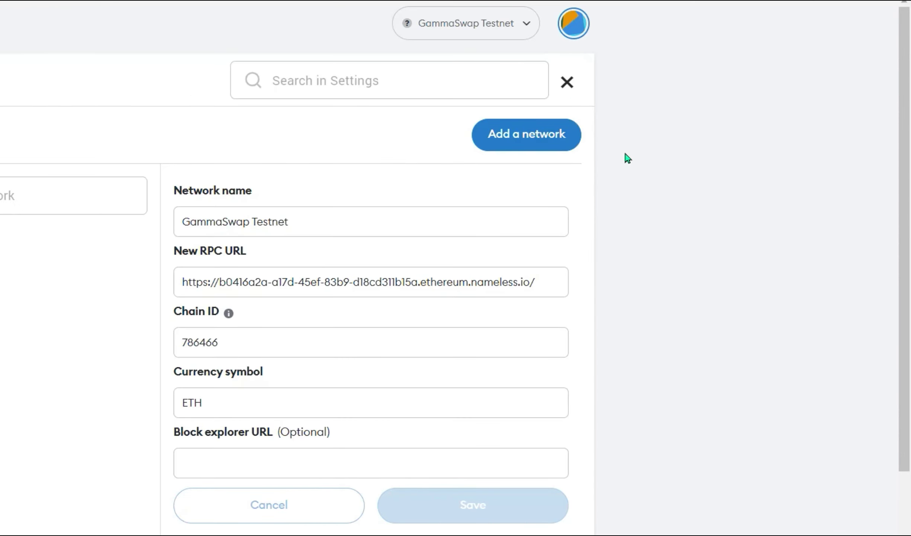
{"action": "left_click", "coordinate": [573, 147]}
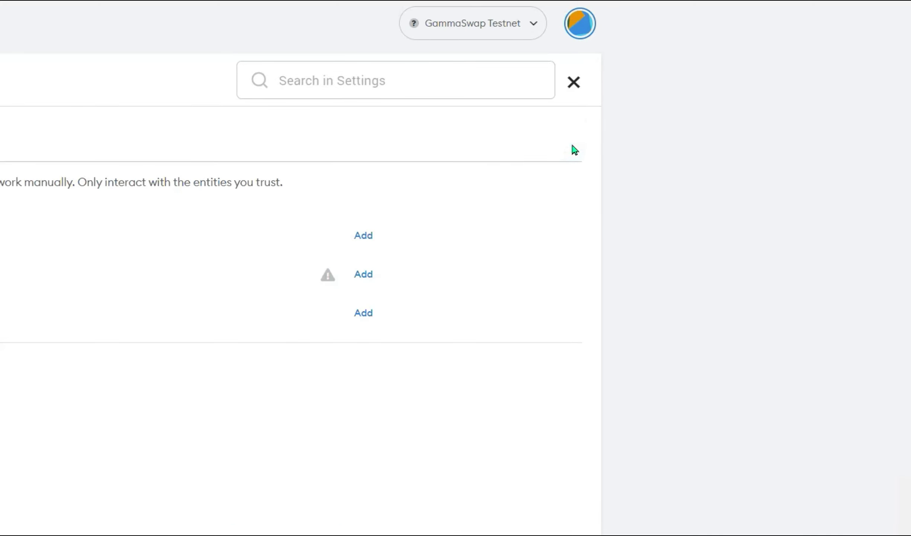
{"action": "left_click", "coordinate": [68, 282]}
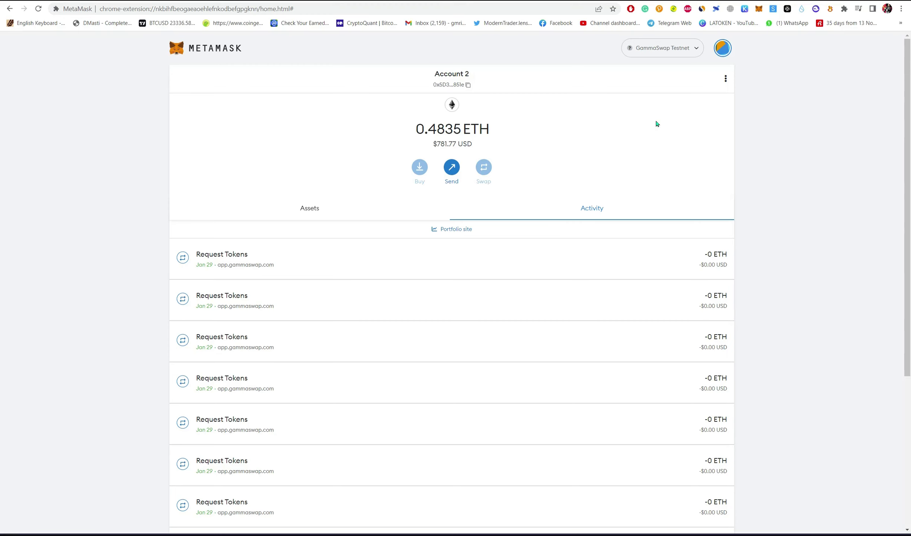
{"action": "left_click", "coordinate": [672, 50]}
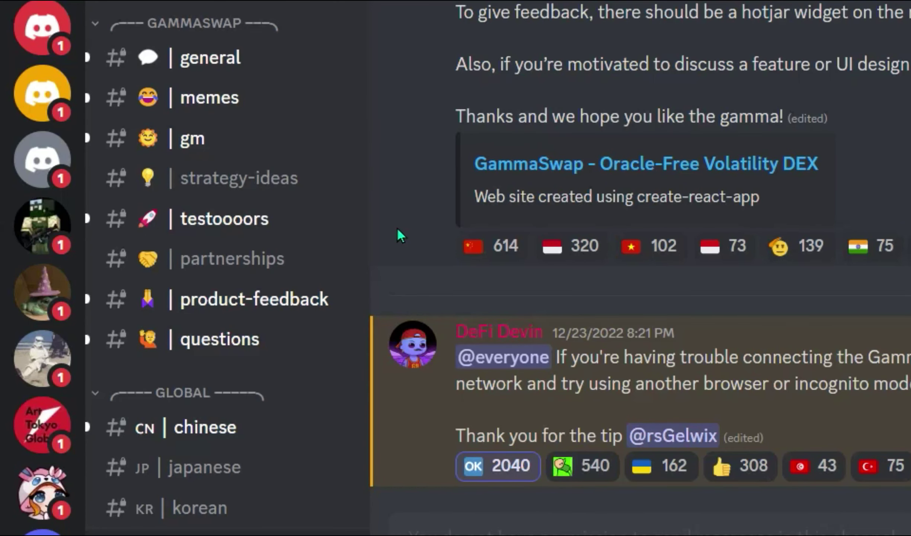
- Copy Account 2's wallet address from MetaMask and post it in the testoooors channel on Discord
{"action": "left_click", "coordinate": [317, 239]}
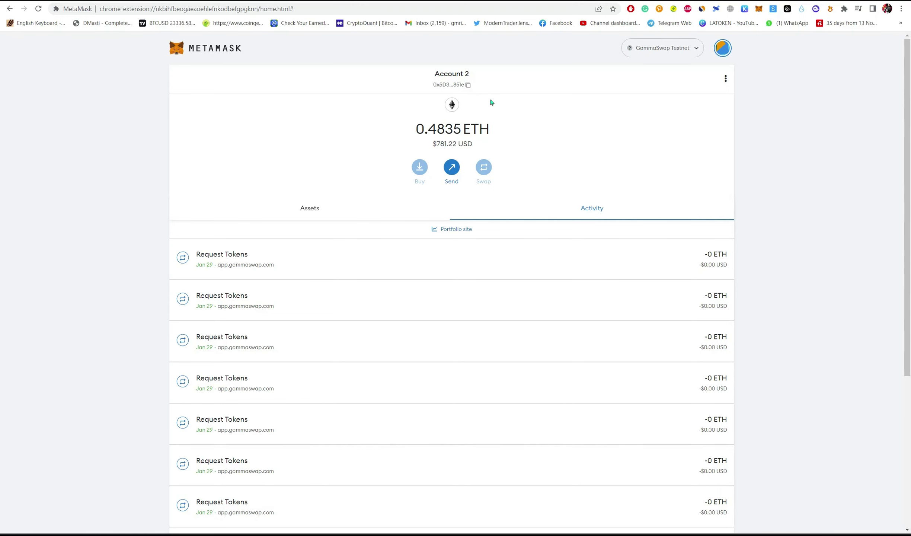
{"action": "left_click", "coordinate": [451, 83]}
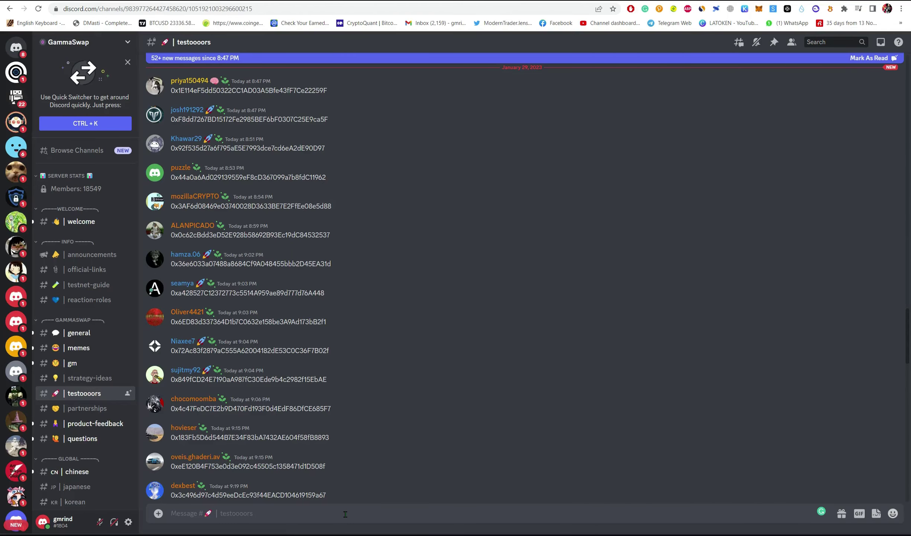
{"action": "right_click", "coordinate": [345, 514]}
{"action": "left_click", "coordinate": [367, 431]}
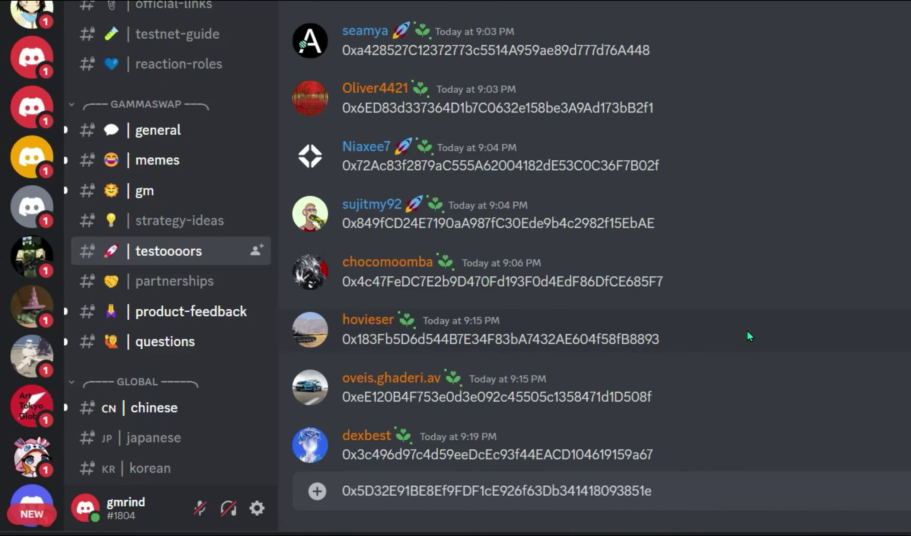
{"action": "key", "text": "Return"}
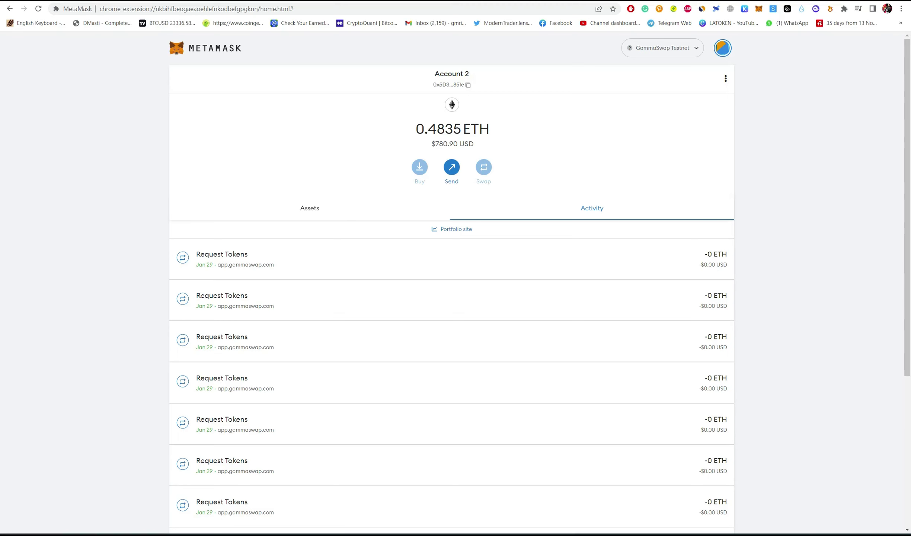
- Switch between the Discord channel and MetaMask to check Account 2's ETH balance
{"action": "key", "text": "ctrl+Tab"}
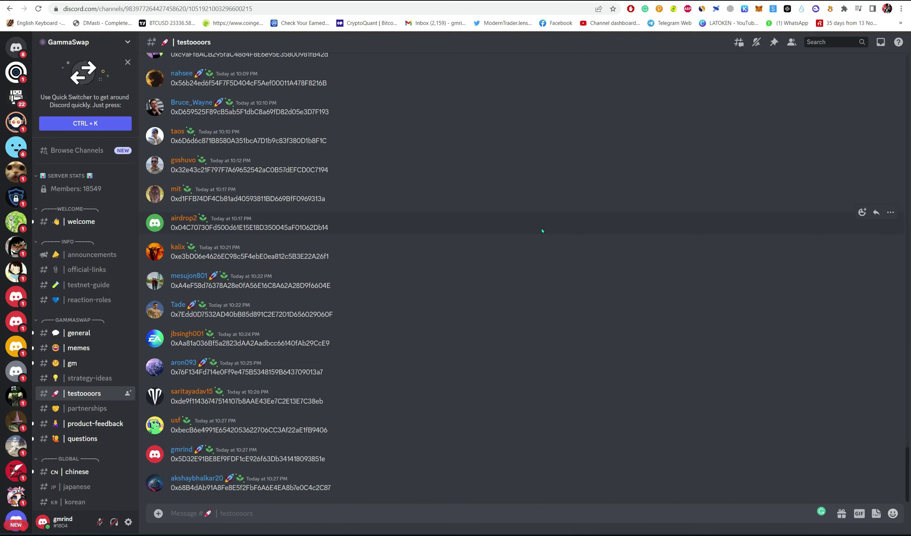
{"action": "key", "text": "ctrl+shift+Tab"}
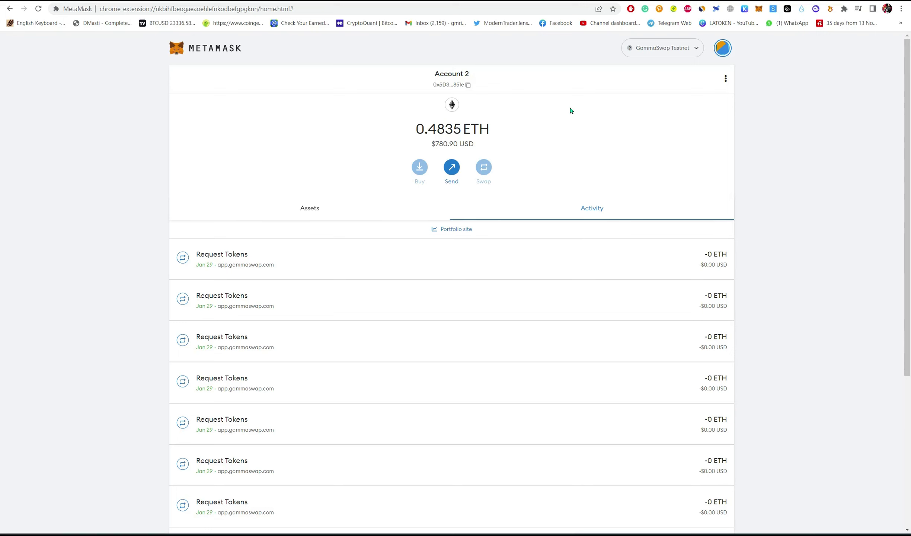
{"action": "key", "text": "ctrl+Tab"}
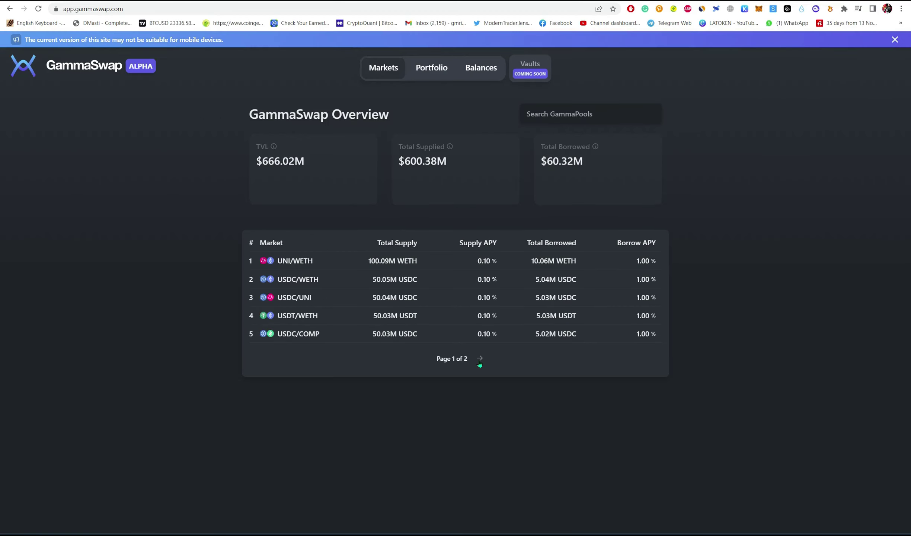
- Look through both pages of the GammaSwap markets list and open the faucet from the connected wallet's details
{"action": "left_click", "coordinate": [476, 482]}
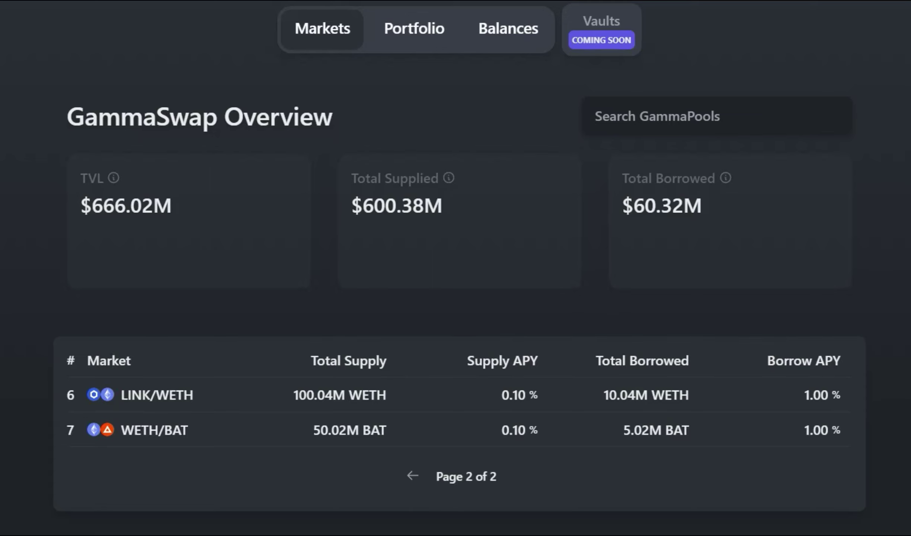
{"action": "left_click", "coordinate": [412, 476]}
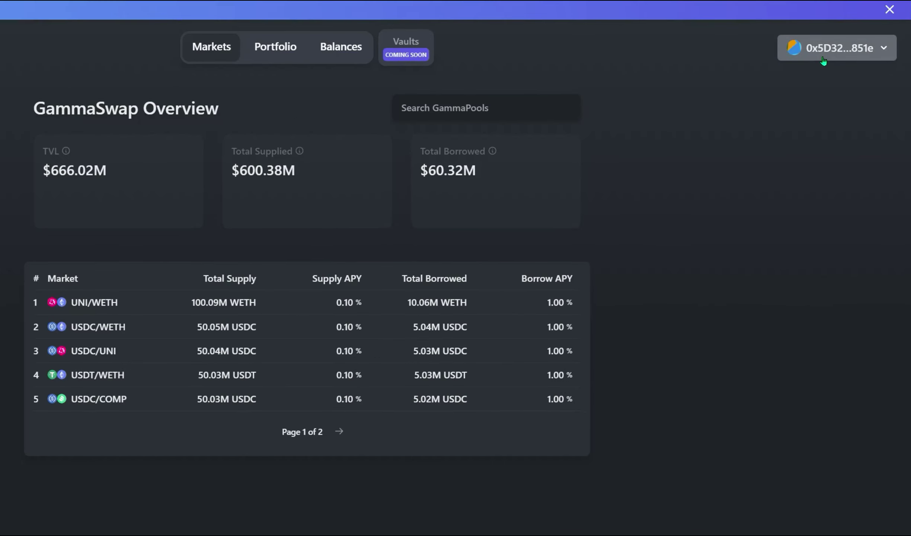
{"action": "left_click", "coordinate": [824, 60]}
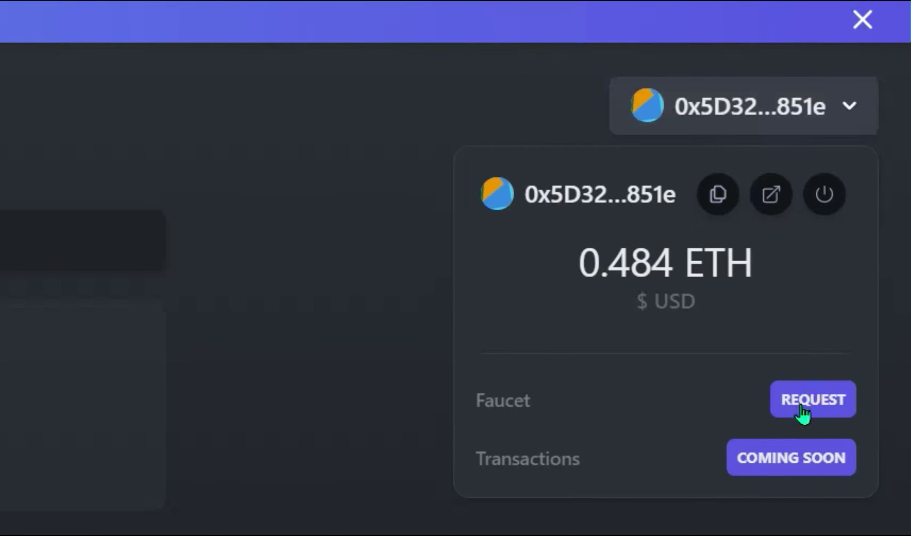
{"action": "left_click", "coordinate": [801, 405]}
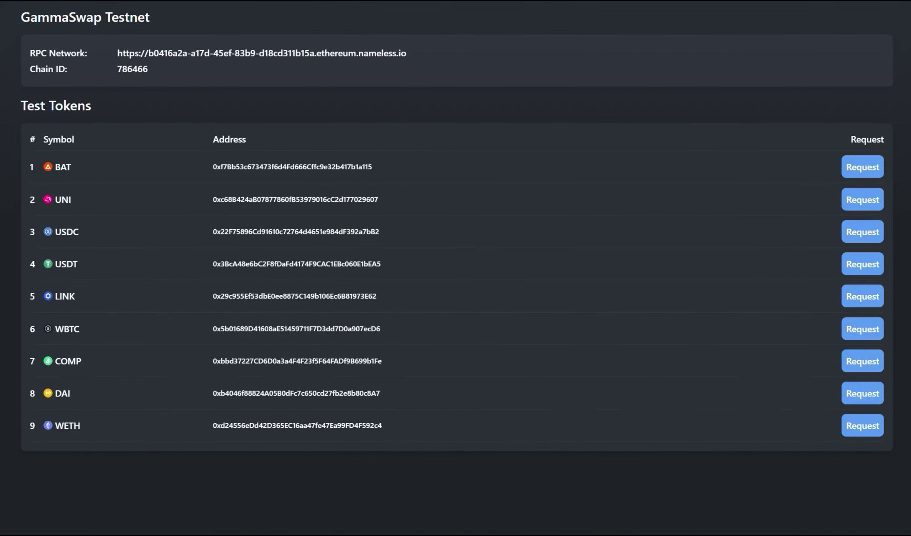
- Request BAT test tokens and confirm the MetaMask transaction with its gas priority set to High
{"action": "left_click", "coordinate": [878, 176]}
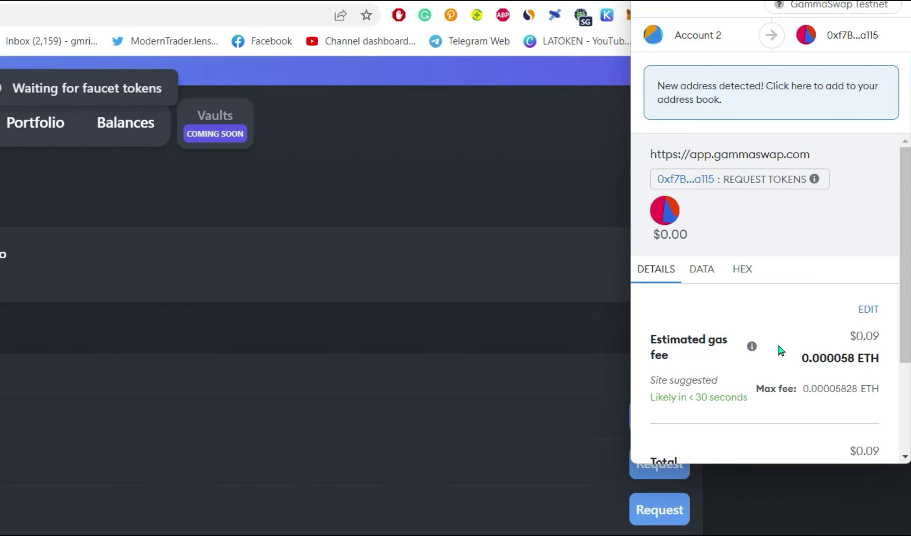
{"action": "left_click", "coordinate": [869, 310]}
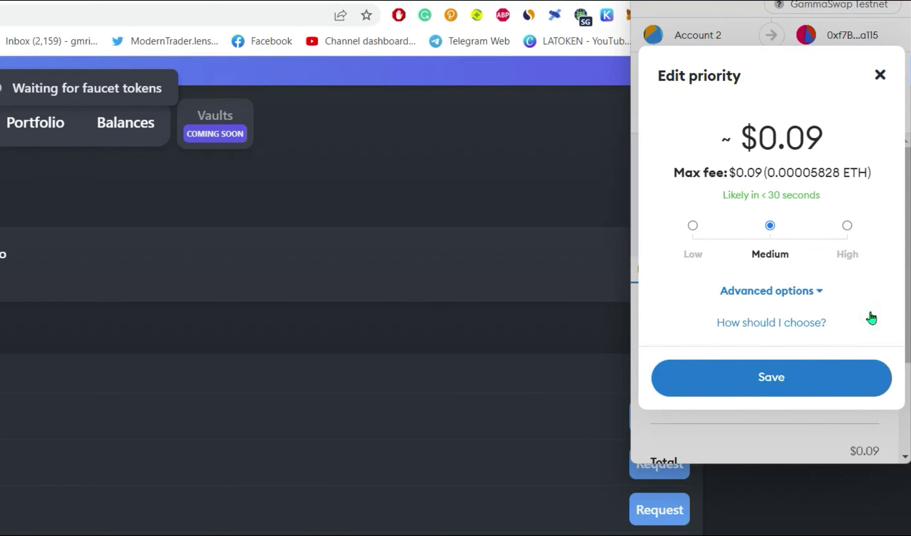
{"action": "left_click", "coordinate": [853, 234]}
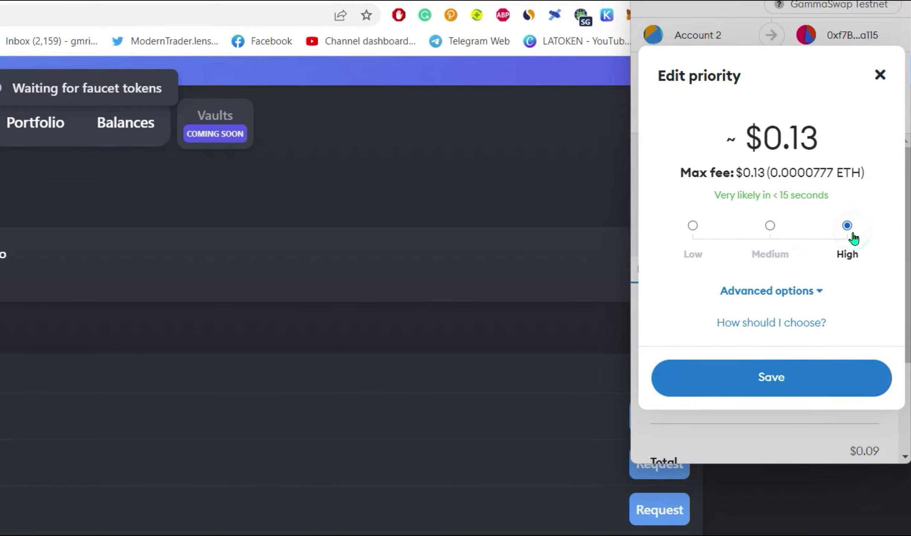
{"action": "left_click", "coordinate": [795, 389]}
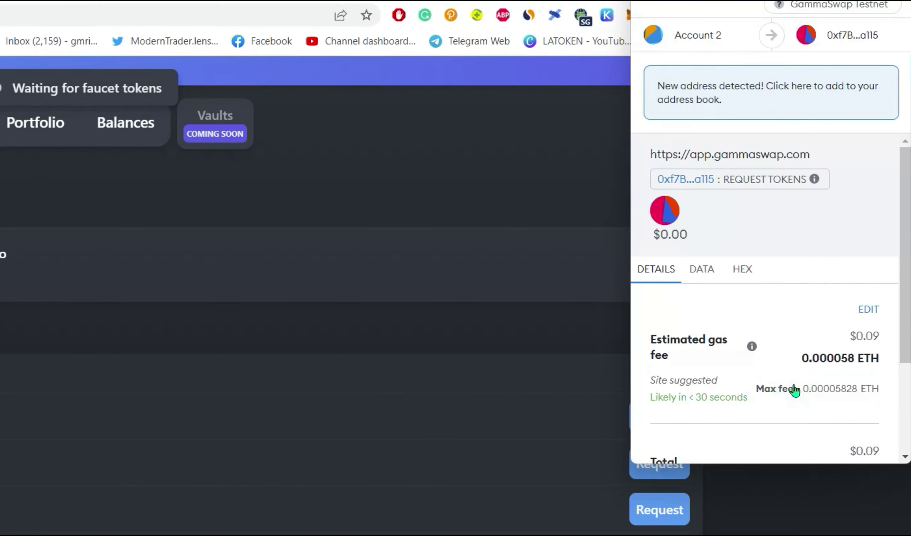
{"action": "scroll", "coordinate": [793, 384], "scroll_direction": "down", "scroll_amount": 1}
{"action": "scroll", "coordinate": [793, 384], "scroll_direction": "down", "scroll_amount": 3}
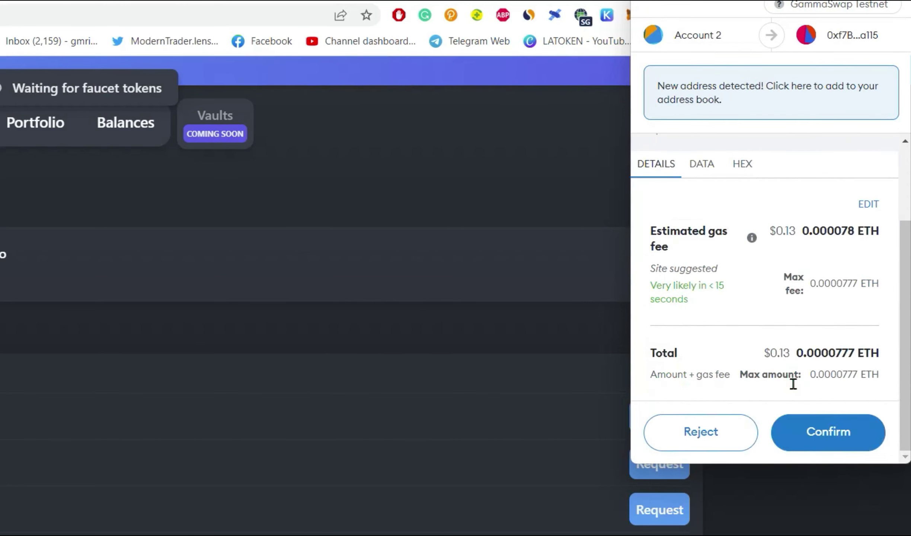
{"action": "left_click", "coordinate": [813, 433]}
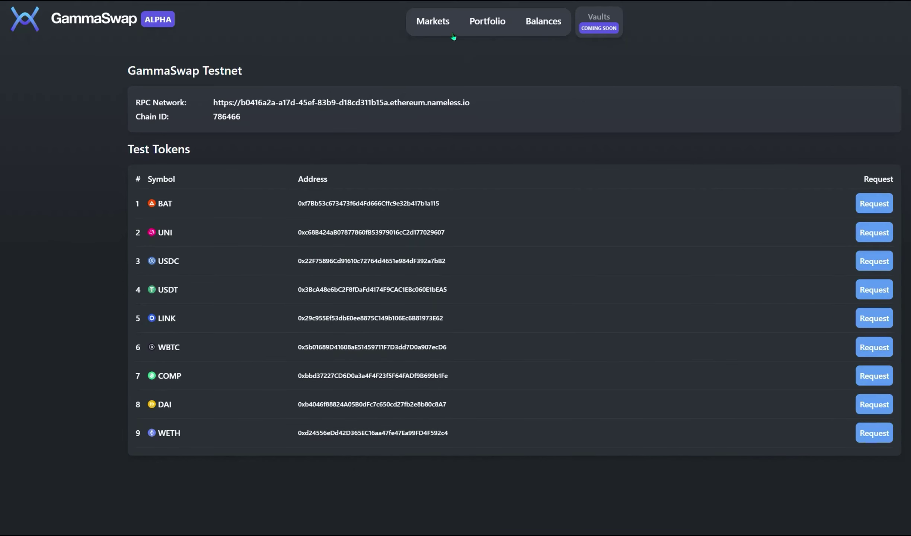
- Open the form for providing liquidity to the USDC/WETH market
{"action": "left_click", "coordinate": [444, 26]}
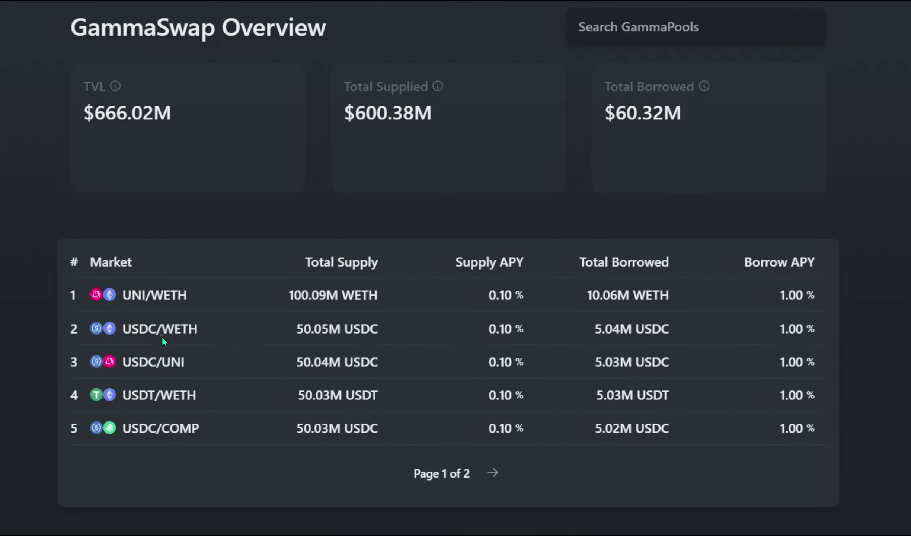
{"action": "left_click", "coordinate": [163, 337]}
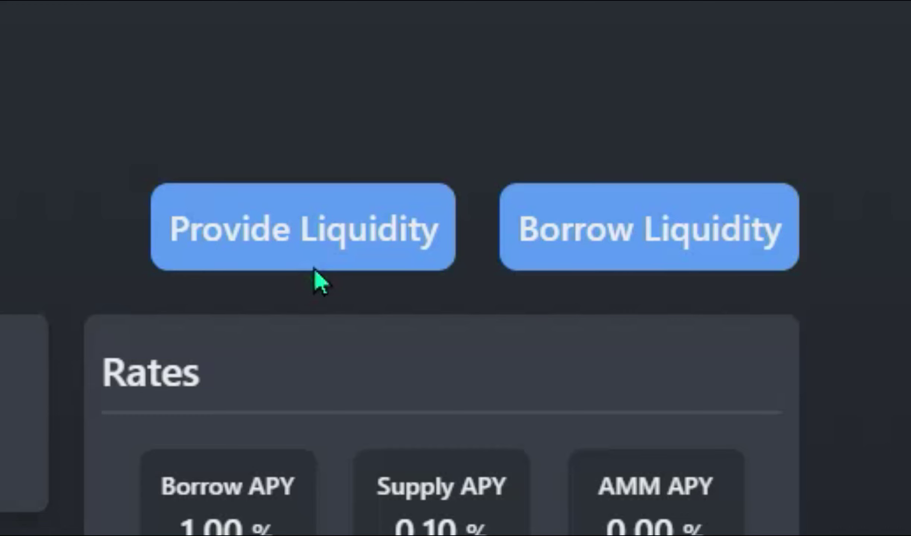
{"action": "left_click", "coordinate": [708, 98]}
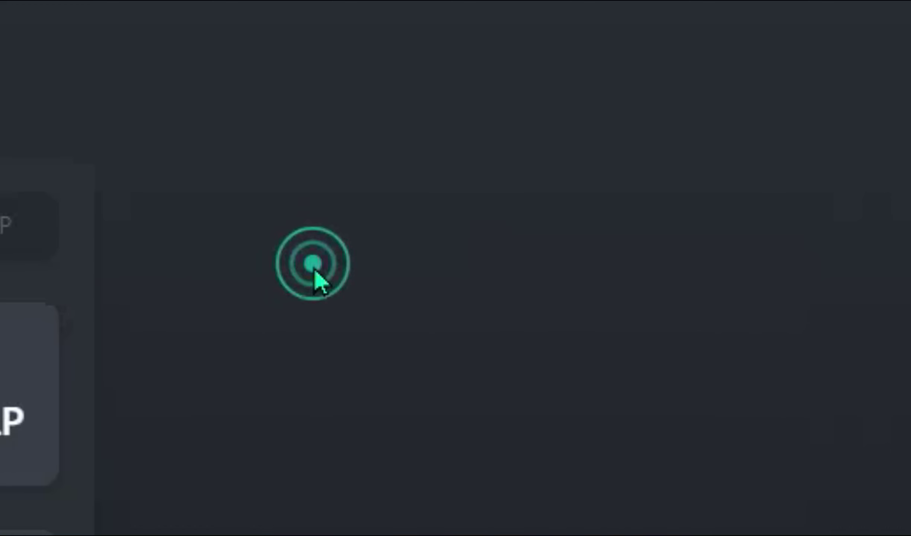
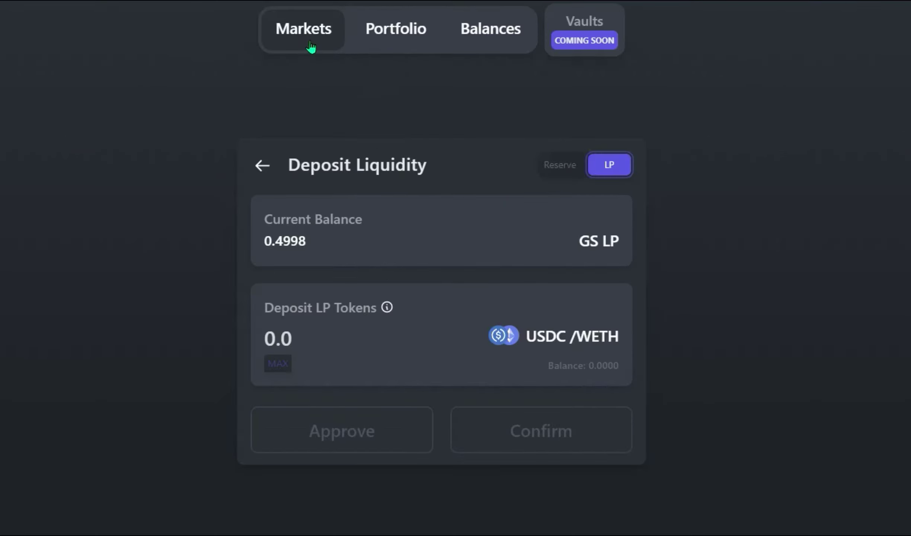
- Return to the markets overview and open the Borrow Liquidity form for USDC/WETH
{"action": "left_click", "coordinate": [386, 73]}
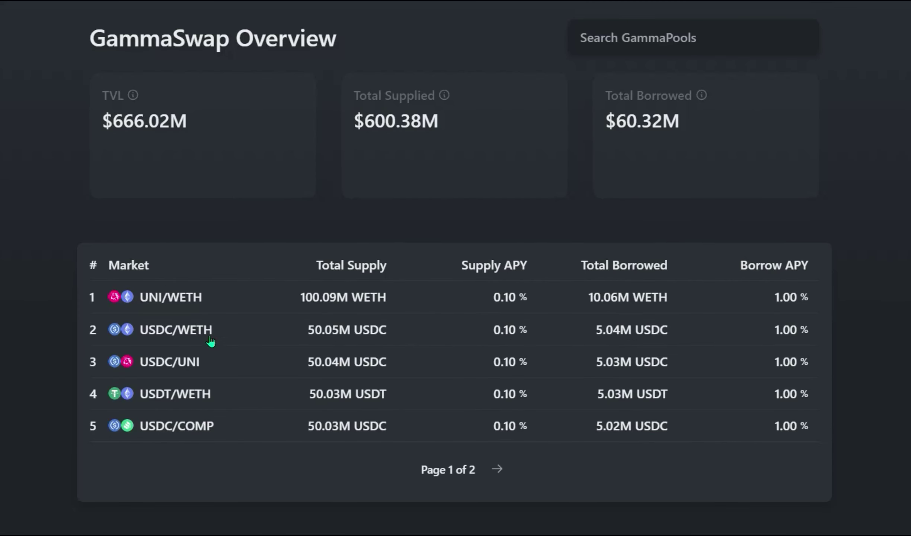
{"action": "left_click", "coordinate": [210, 340]}
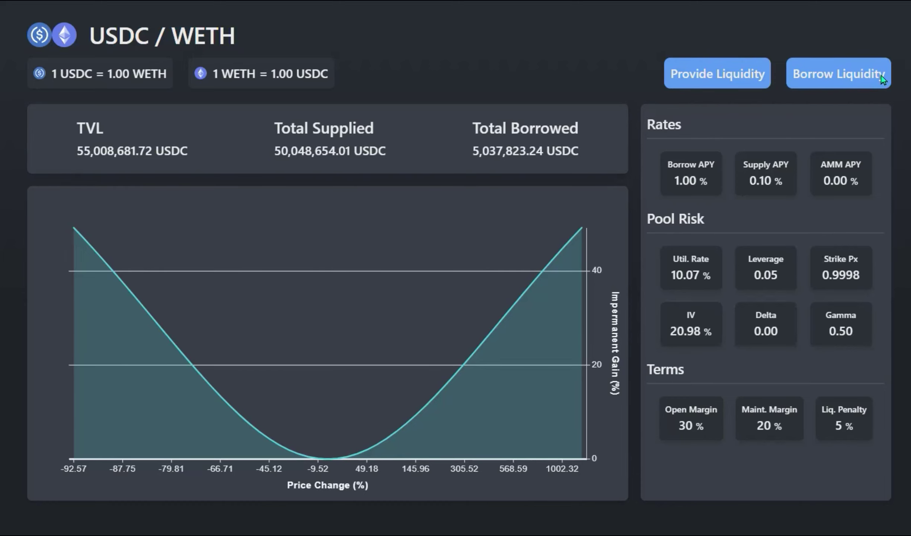
{"action": "left_click", "coordinate": [881, 77]}
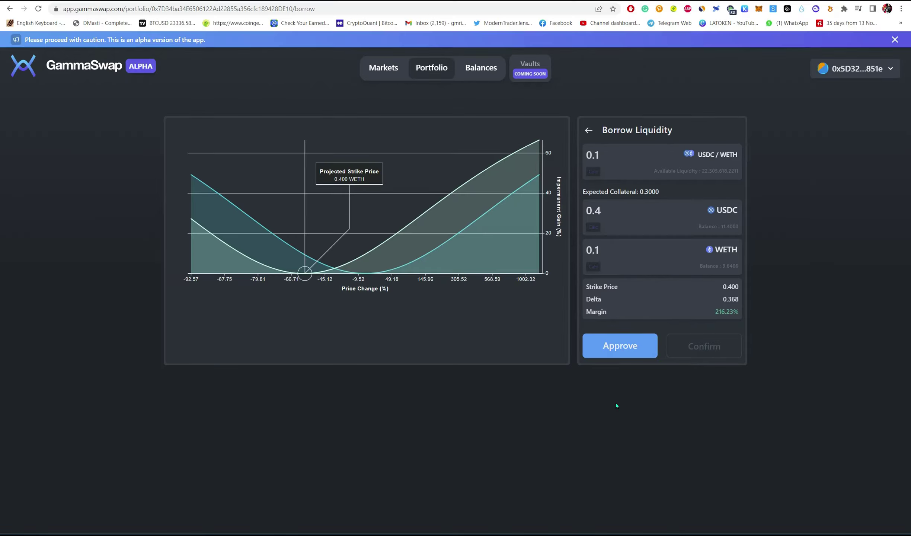
- Approve and submit borrowing 0.1 USDC/WETH liquidity with 0.4 USDC and 0.1 WETH as collateral, setting the transaction's gas priority to High
{"action": "left_click", "coordinate": [620, 352]}
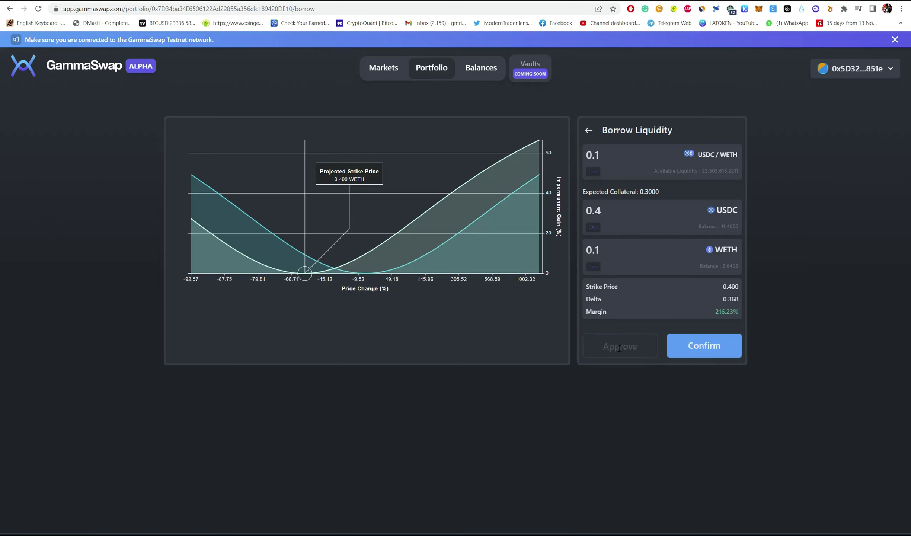
{"action": "left_click", "coordinate": [669, 350]}
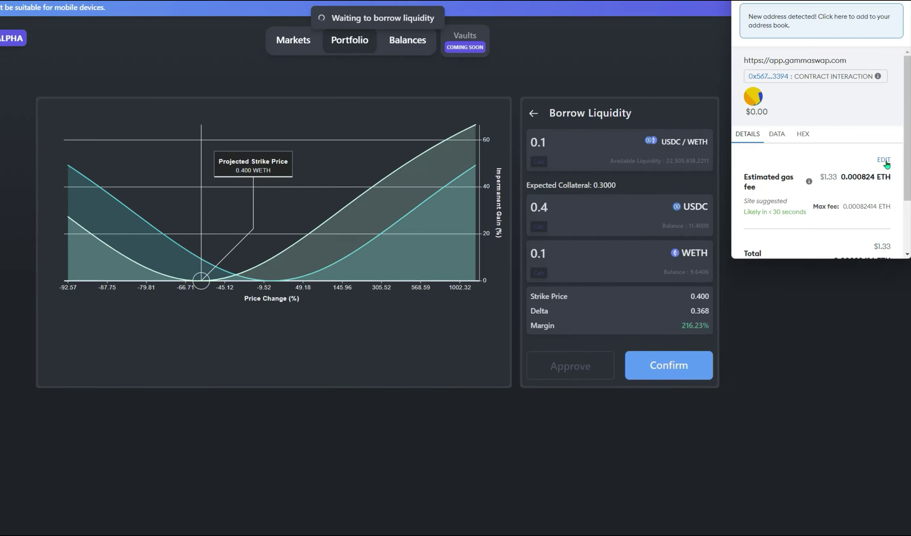
{"action": "left_click", "coordinate": [887, 163]}
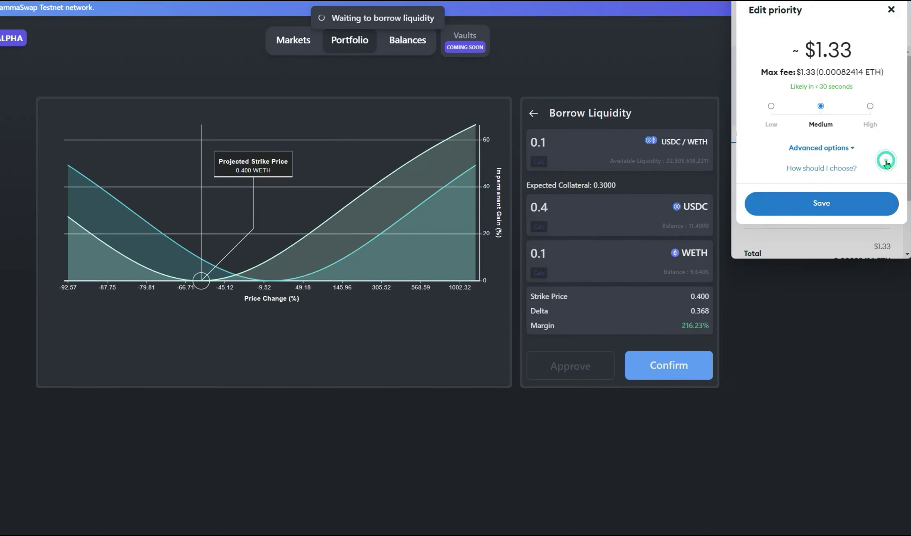
{"action": "left_click", "coordinate": [870, 106]}
{"action": "left_click", "coordinate": [852, 208]}
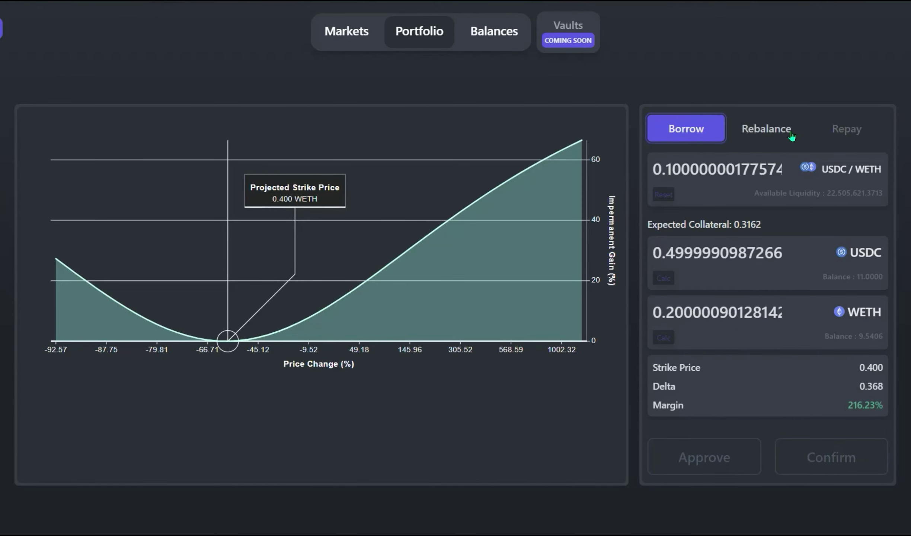
- Rebalance the USDC/WETH loan collateral to about 0.084 USDC and 0.616 WETH using the ratio, then approve and submit it
{"action": "left_click", "coordinate": [791, 137]}
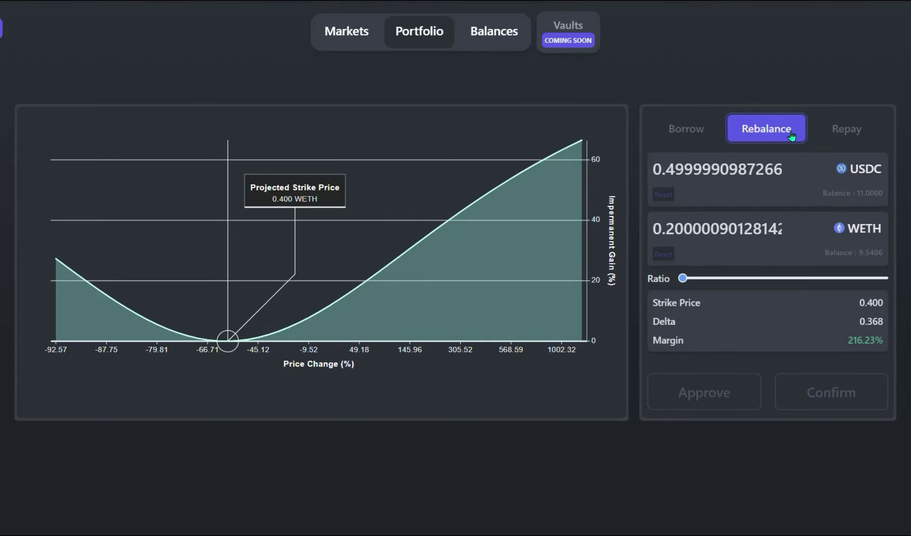
{"action": "left_click", "coordinate": [684, 279]}
{"action": "left_click_drag", "start_coordinate": [697, 277], "coordinate": [731, 273]}
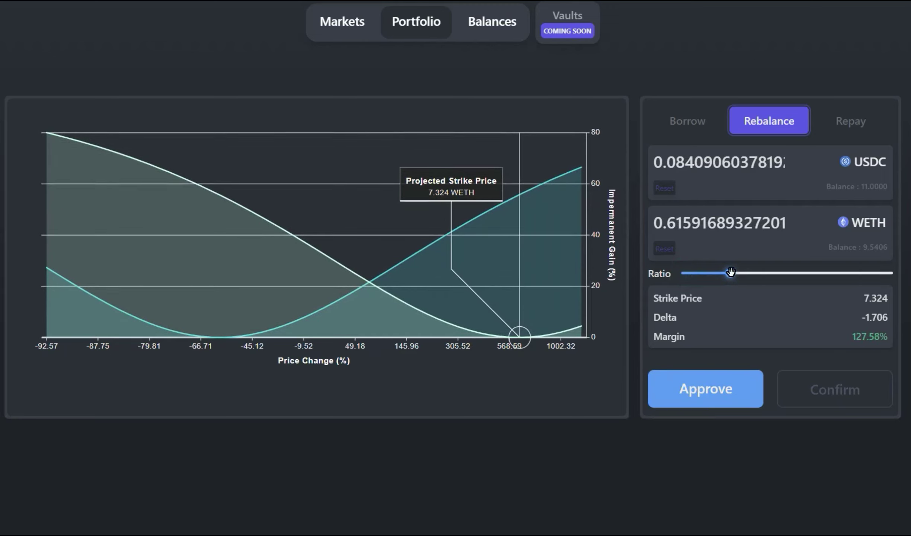
{"action": "left_click", "coordinate": [723, 385]}
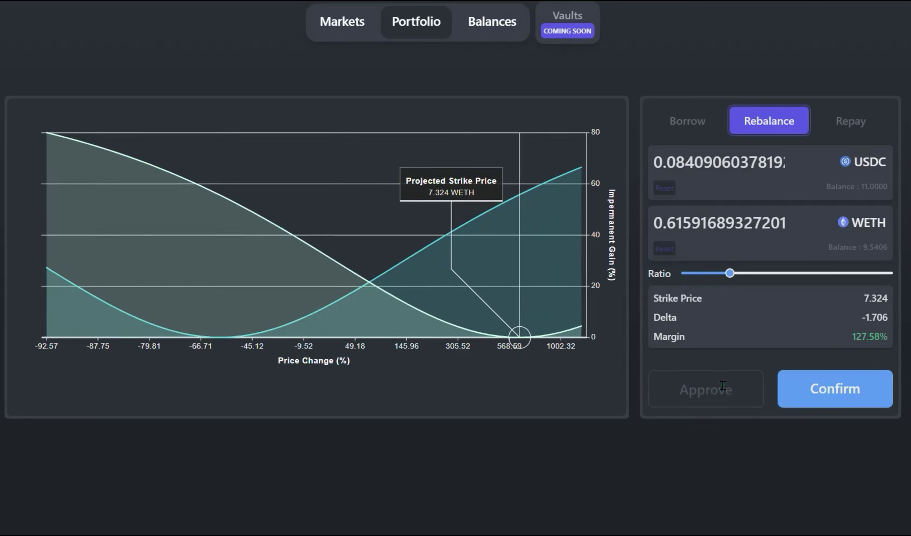
{"action": "left_click", "coordinate": [807, 391]}
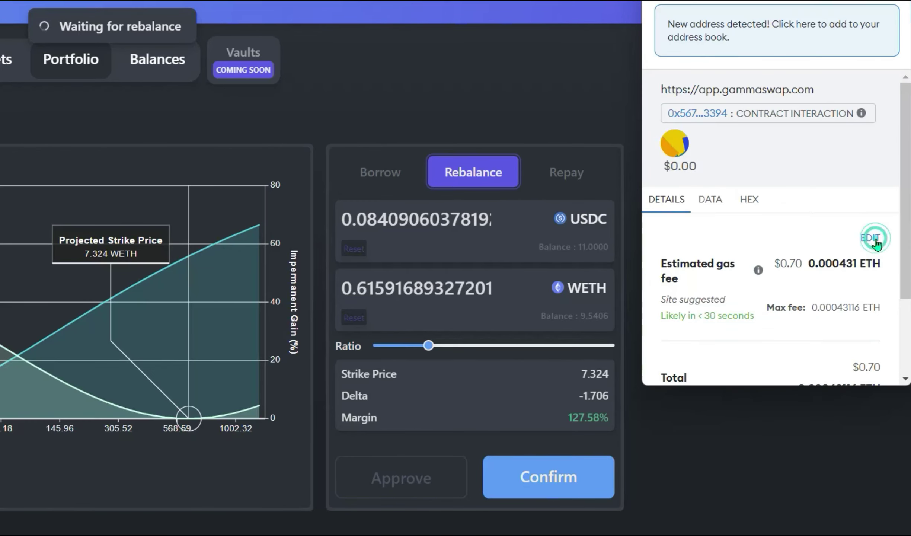
- Set the rebalance transaction's gas priority to High and confirm it in MetaMask
{"action": "left_click", "coordinate": [877, 209]}
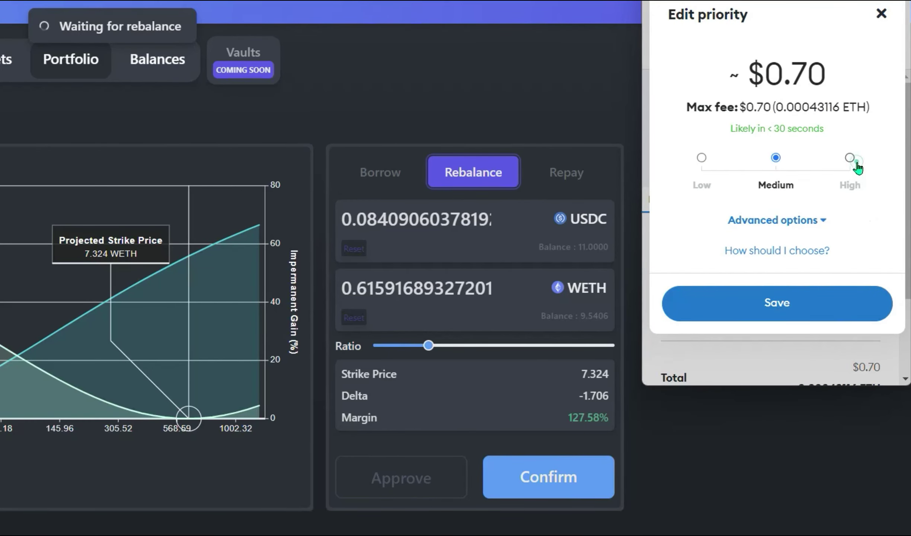
{"action": "left_click", "coordinate": [852, 160]}
{"action": "left_click", "coordinate": [777, 303]}
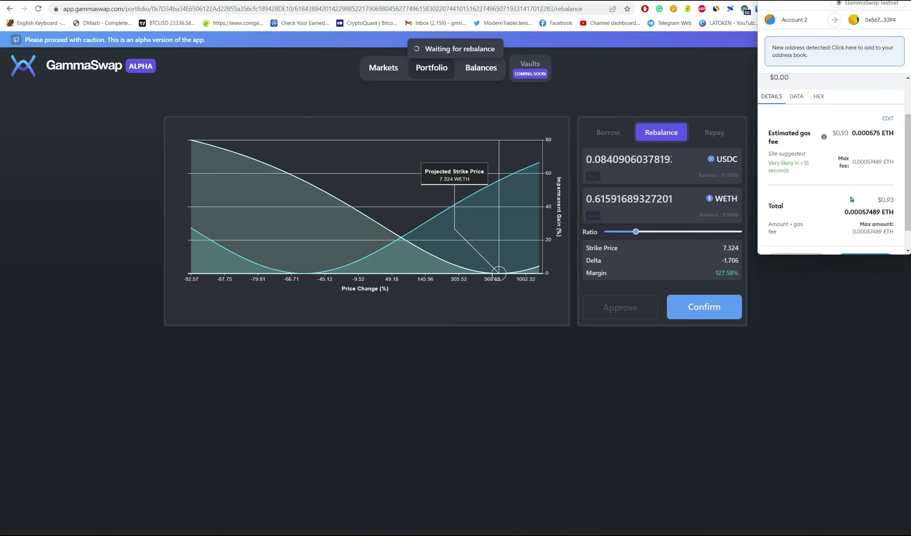
{"action": "scroll", "coordinate": [852, 199], "scroll_direction": "down", "scroll_amount": 1}
{"action": "left_click", "coordinate": [858, 238]}
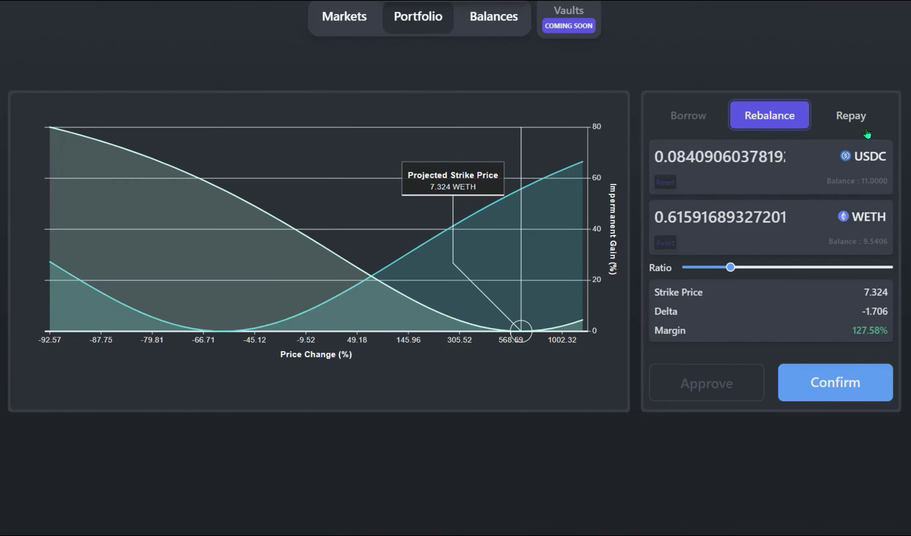
- Approve and submit repayment of 25% of the USDC/WETH liquidity loan and confirm the MetaMask transaction
{"action": "left_click", "coordinate": [866, 131]}
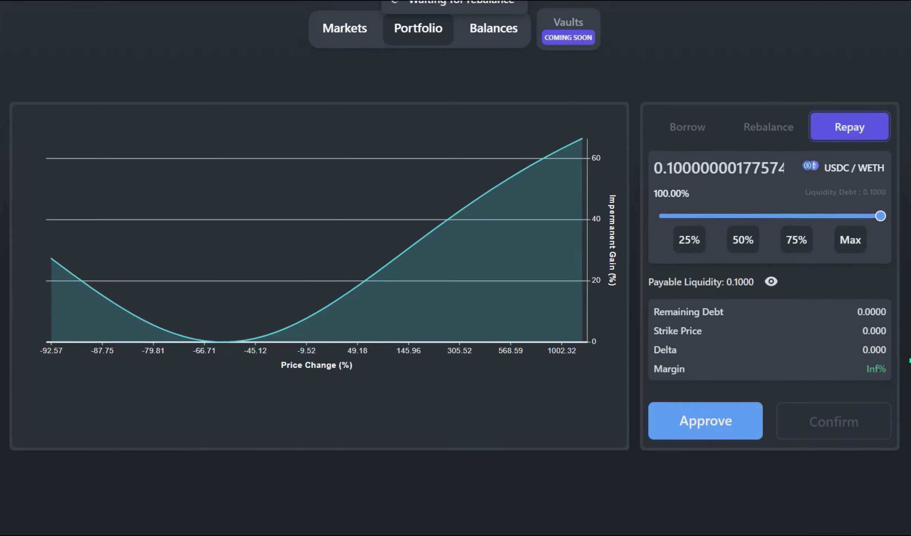
{"action": "left_click", "coordinate": [690, 253]}
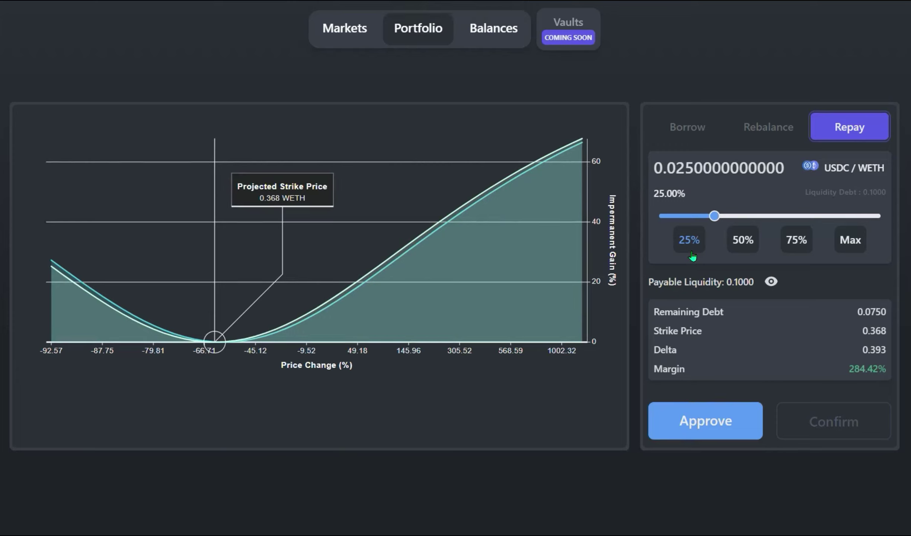
{"action": "left_click", "coordinate": [803, 419]}
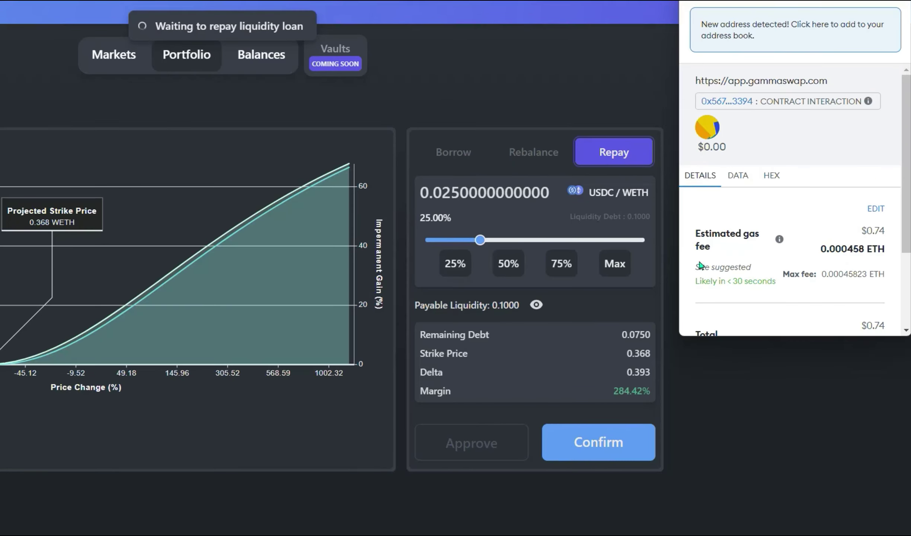
{"action": "scroll", "coordinate": [828, 218], "scroll_direction": "down", "scroll_amount": 3}
{"action": "left_click", "coordinate": [819, 314]}
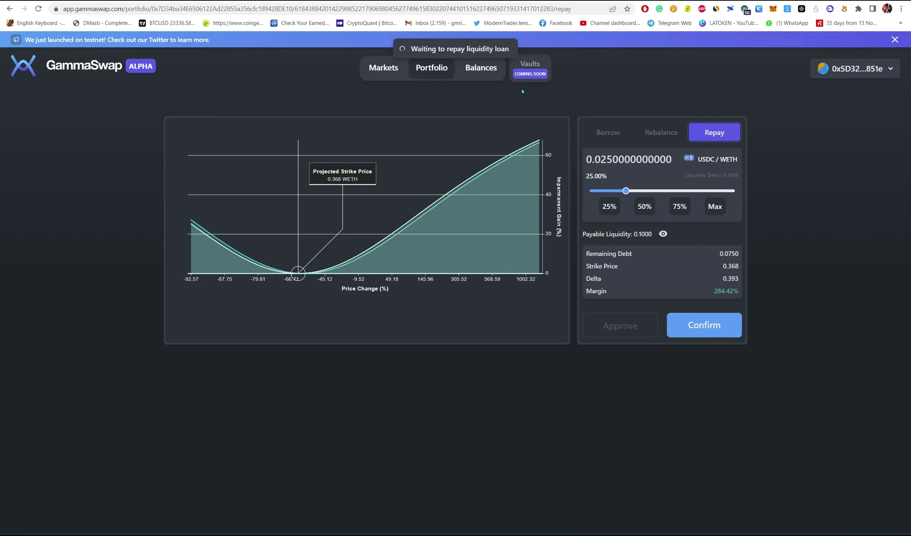
- Open the balances page and expand the UNI/WETH, USDC/WETH, USDC/UNI, USDT/WETH and USDC/COMP markets
{"action": "left_click", "coordinate": [384, 69]}
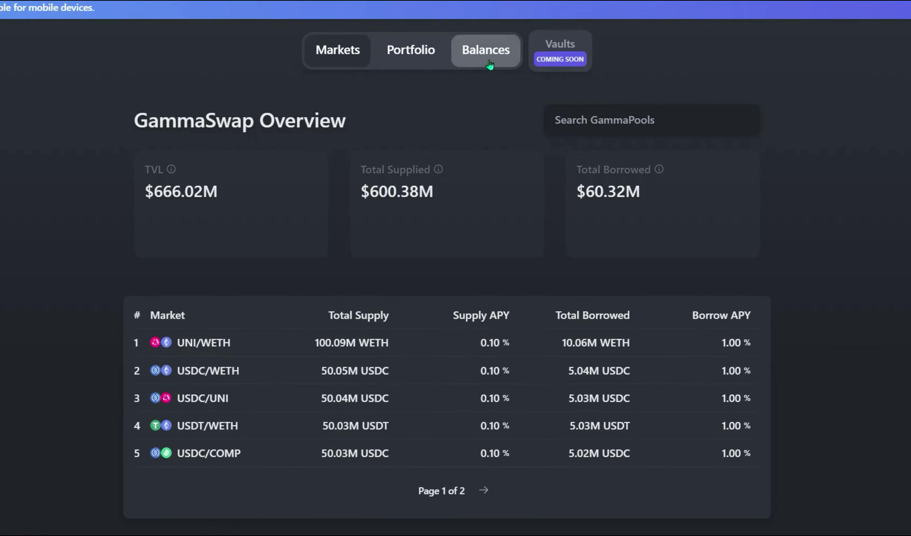
{"action": "left_click", "coordinate": [490, 62]}
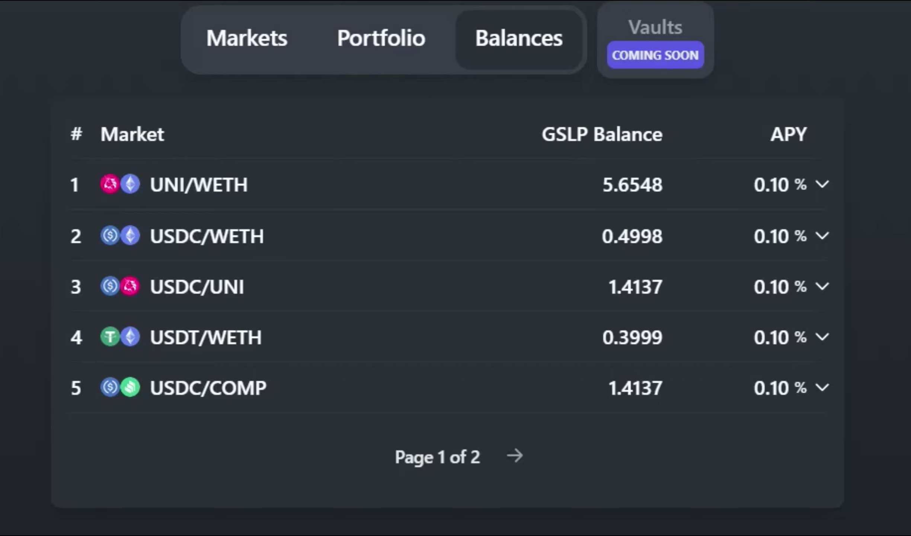
{"action": "left_click", "coordinate": [339, 193]}
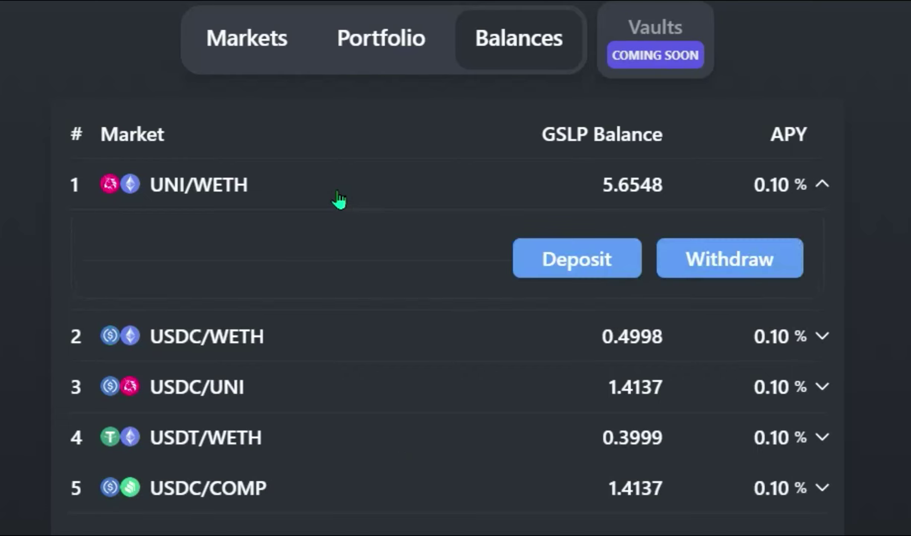
{"action": "left_click", "coordinate": [268, 335]}
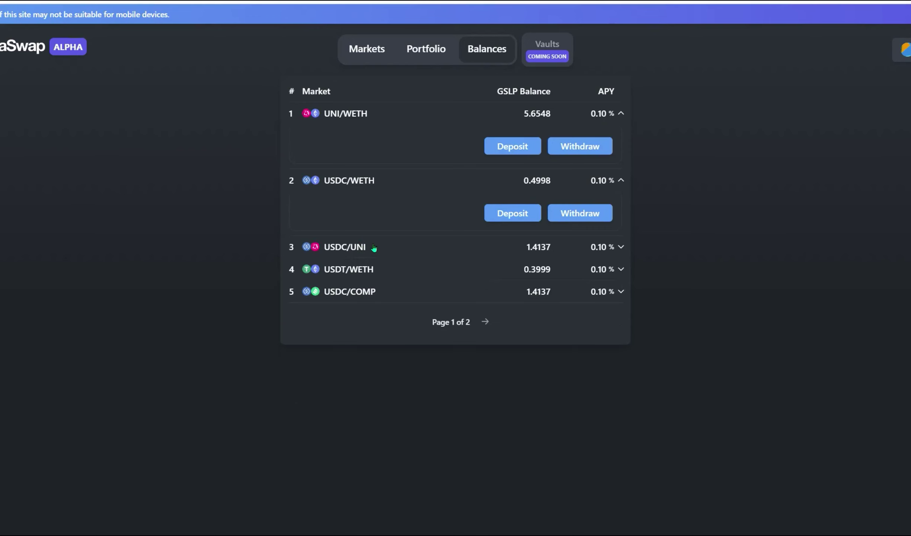
{"action": "left_click", "coordinate": [373, 247]}
{"action": "left_click", "coordinate": [355, 314]}
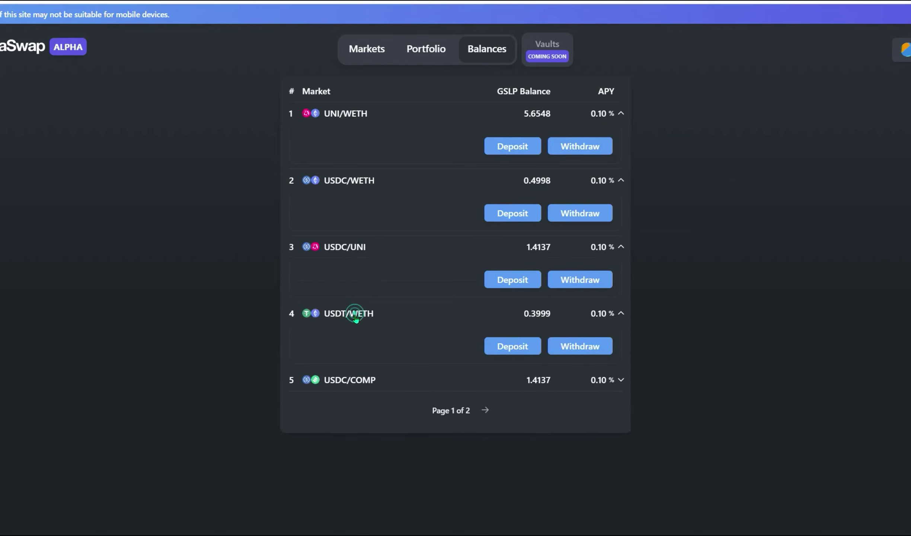
{"action": "left_click", "coordinate": [356, 379]}
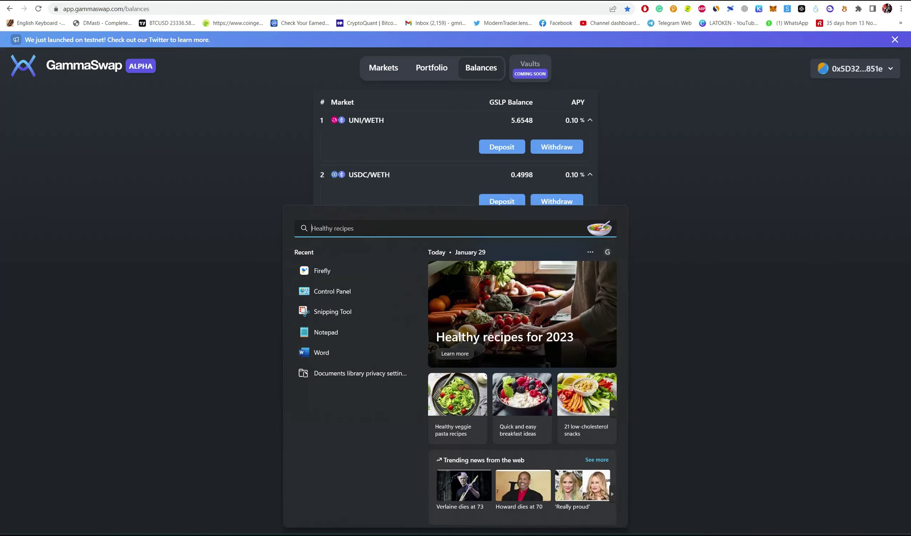
- Capture a screenshot of the expanded GammaSwap balances page with the Snipping Tool
{"action": "left_click", "coordinate": [354, 313]}
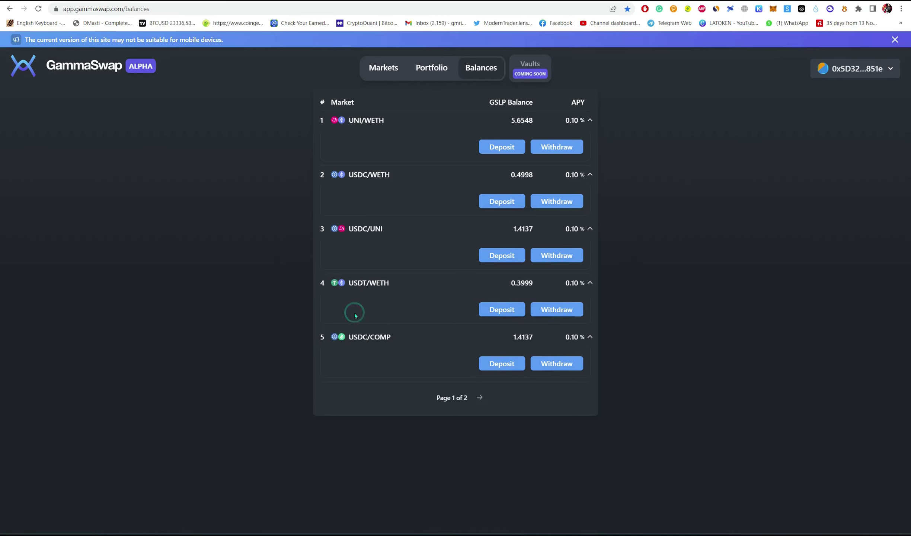
{"action": "left_click", "coordinate": [301, 122]}
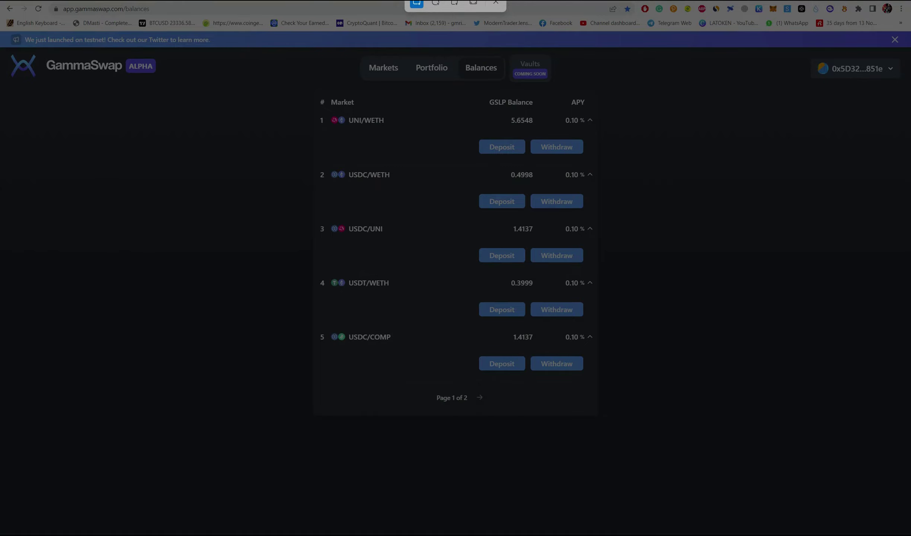
{"action": "left_click_drag", "start_coordinate": [0, 2], "coordinate": [909, 447]}
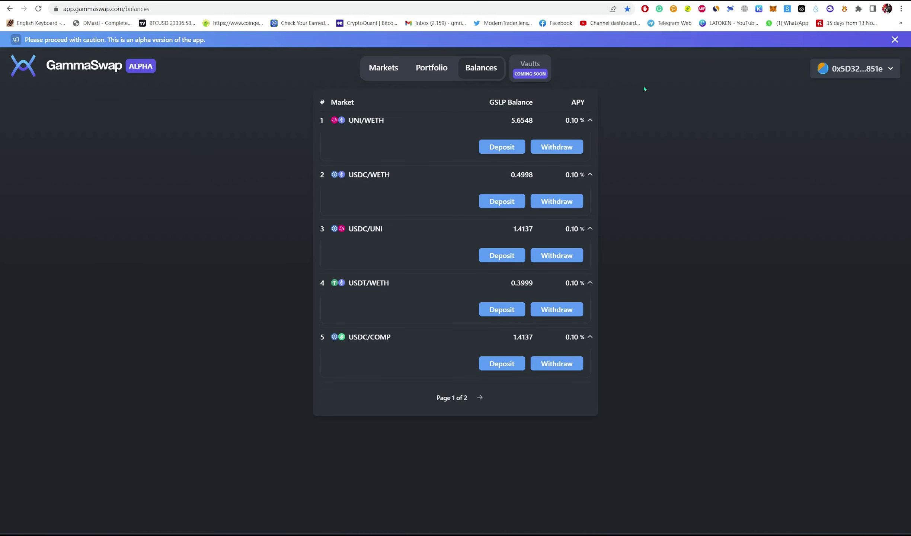
- Switch to the GammaSwap Discord server and post the wallet address with the attached testing screenshots in the product-feedback channel
{"action": "key", "text": "ctrl+Tab"}
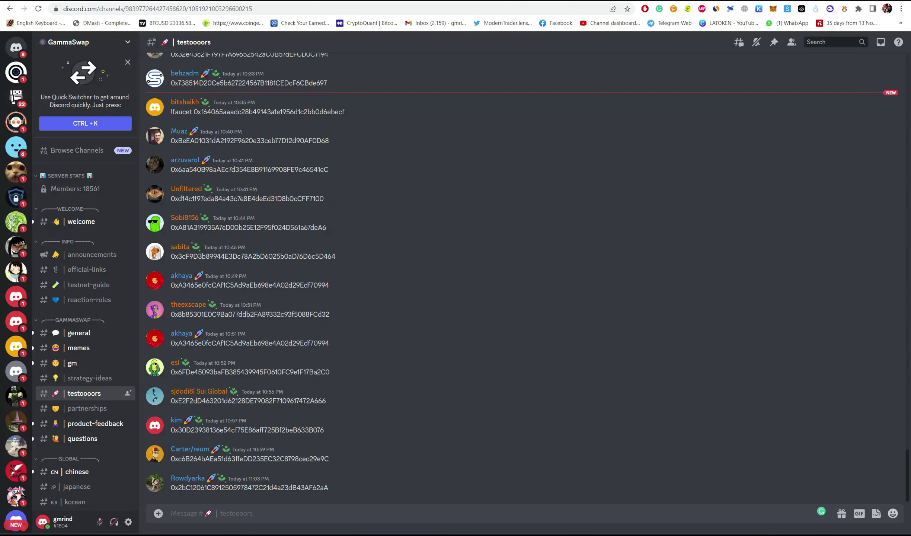
{"action": "scroll", "coordinate": [111, 293], "scroll_direction": "down", "scroll_amount": 5}
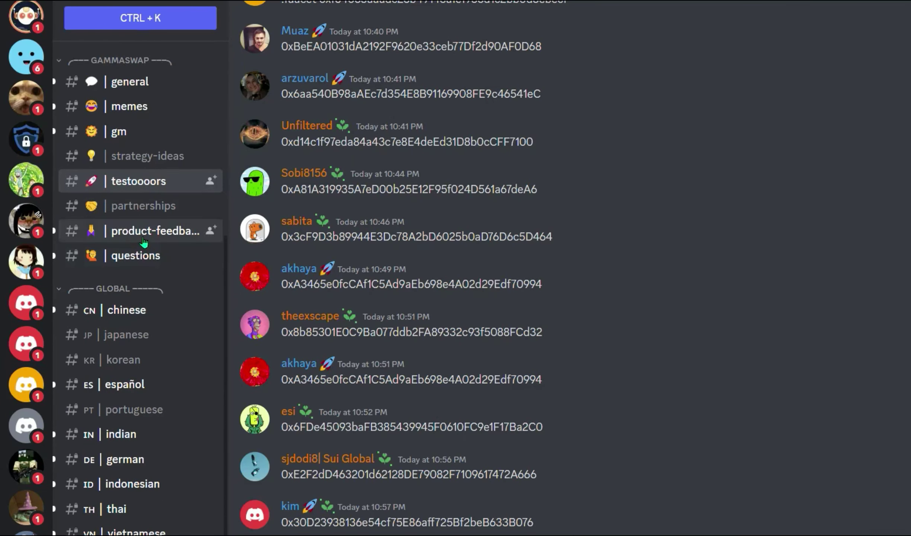
{"action": "left_click", "coordinate": [145, 242]}
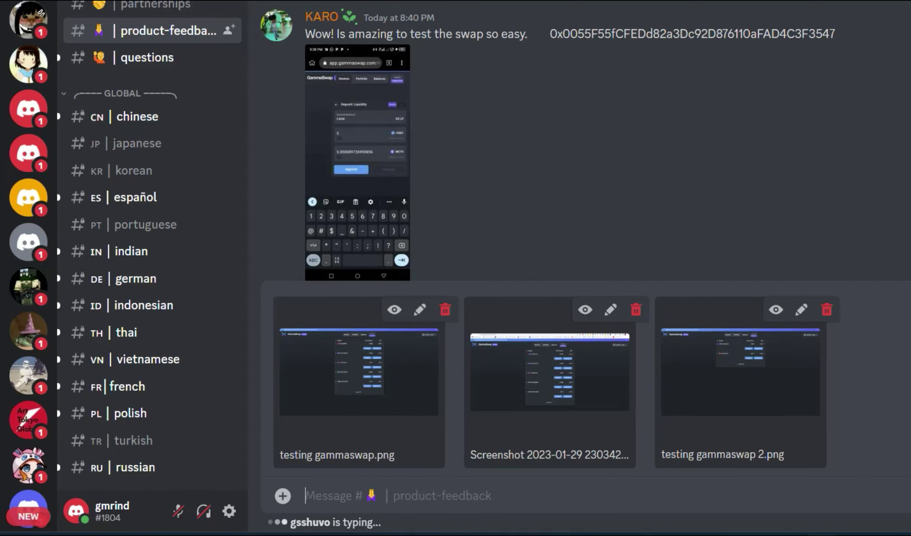
{"action": "right_click", "coordinate": [560, 504]}
{"action": "left_click", "coordinate": [623, 350]}
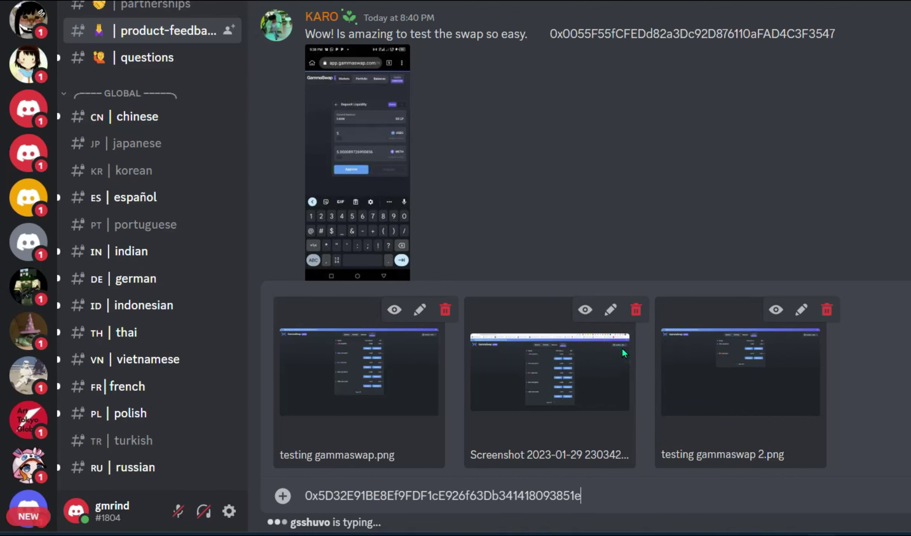
{"action": "key", "text": "Return"}
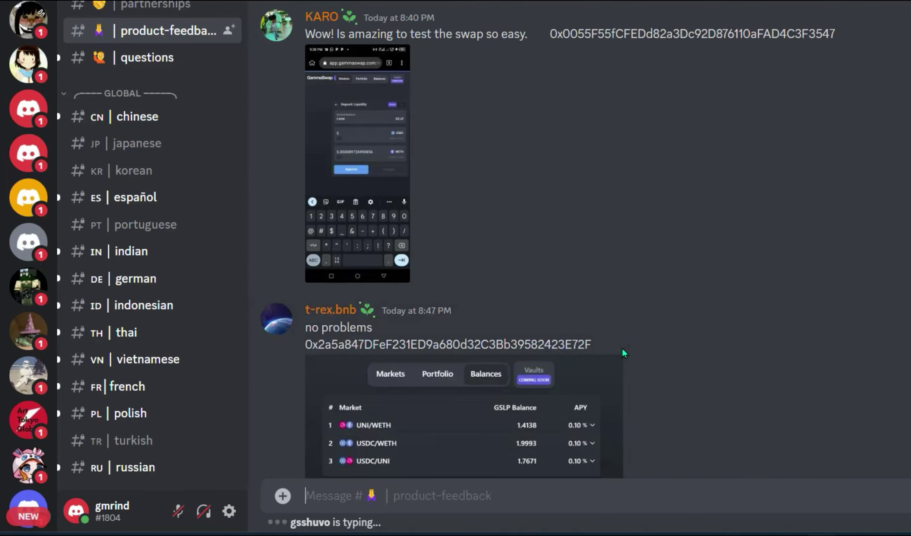